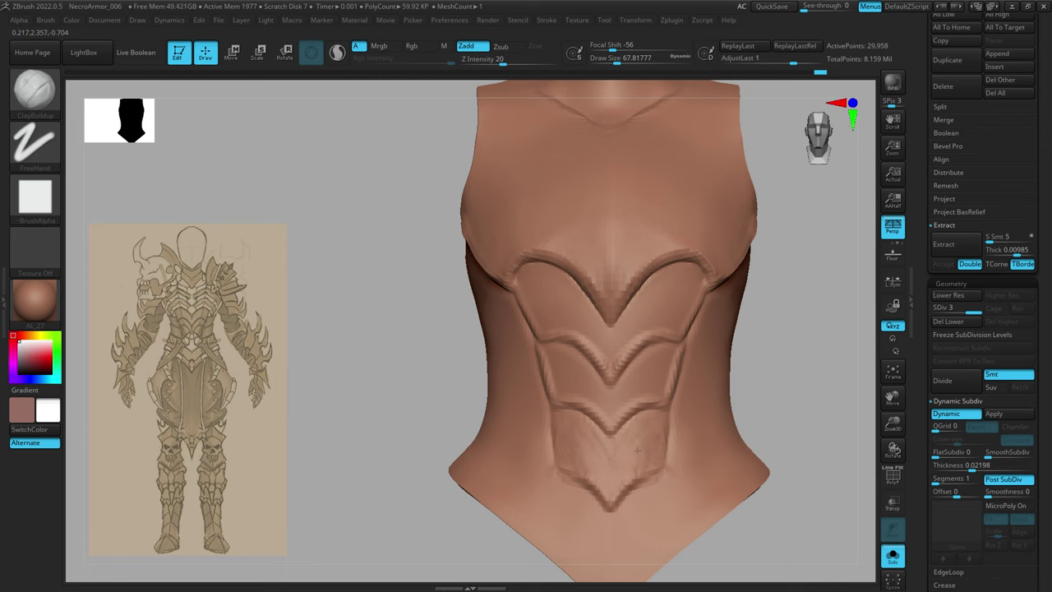
Sculpt layered pointed plate lines down the torso's back with the DamStandard brush, matching the front abdominal plates
{"action": "left_click_drag", "start_coordinate": [865, 419], "coordinate": [756, 414], "text": "alt"}
{"action": "mouse_move", "coordinate": [756, 413]}
{"action": "left_mouse_down"}
{"action": "mouse_move", "coordinate": [800, 402]}
{"action": "mouse_move", "coordinate": [755, 422]}
{"action": "left_mouse_up"}
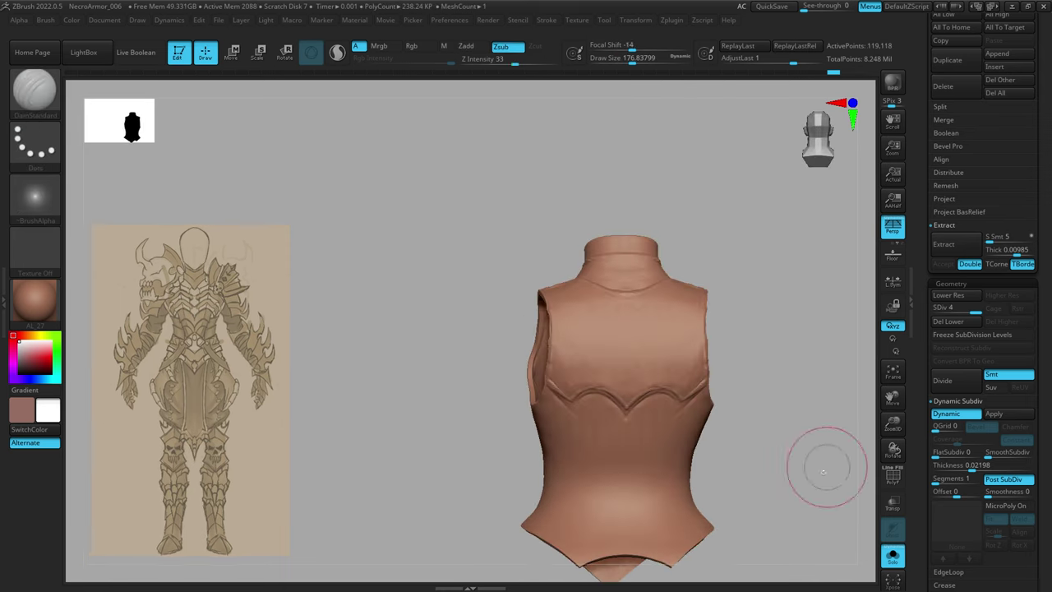
{"action": "left_click_drag", "start_coordinate": [849, 446], "coordinate": [671, 413]}
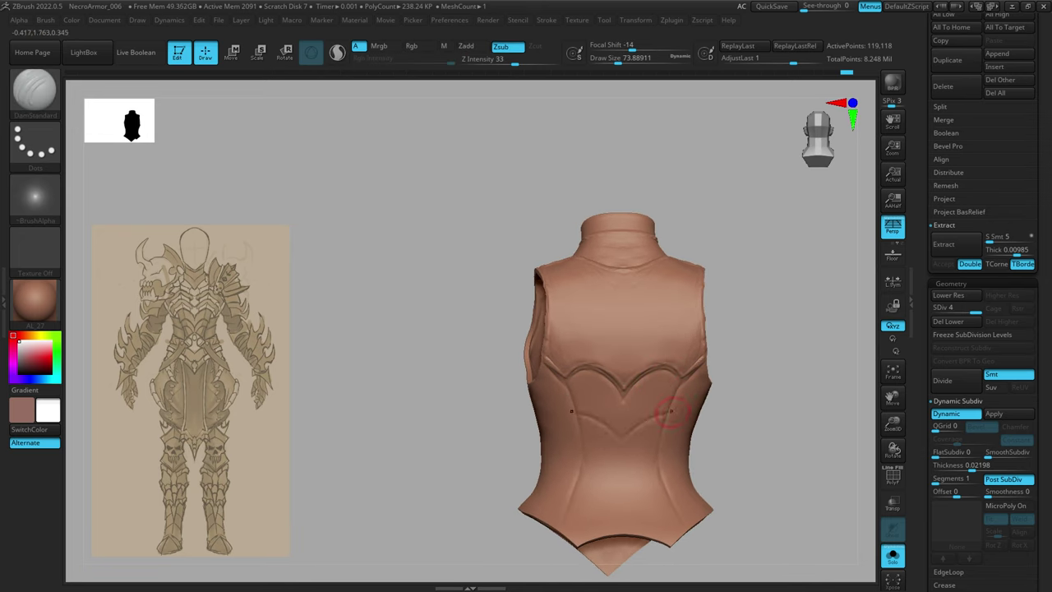
{"action": "mouse_move", "coordinate": [749, 433]}
{"action": "left_mouse_down"}
{"action": "mouse_move", "coordinate": [761, 414]}
{"action": "mouse_move", "coordinate": [768, 429]}
{"action": "left_mouse_up"}
{"action": "left_click_drag", "start_coordinate": [627, 486], "coordinate": [655, 470]}
{"action": "key", "text": "space"}
{"action": "left_click_drag", "start_coordinate": [644, 378], "coordinate": [651, 378]}
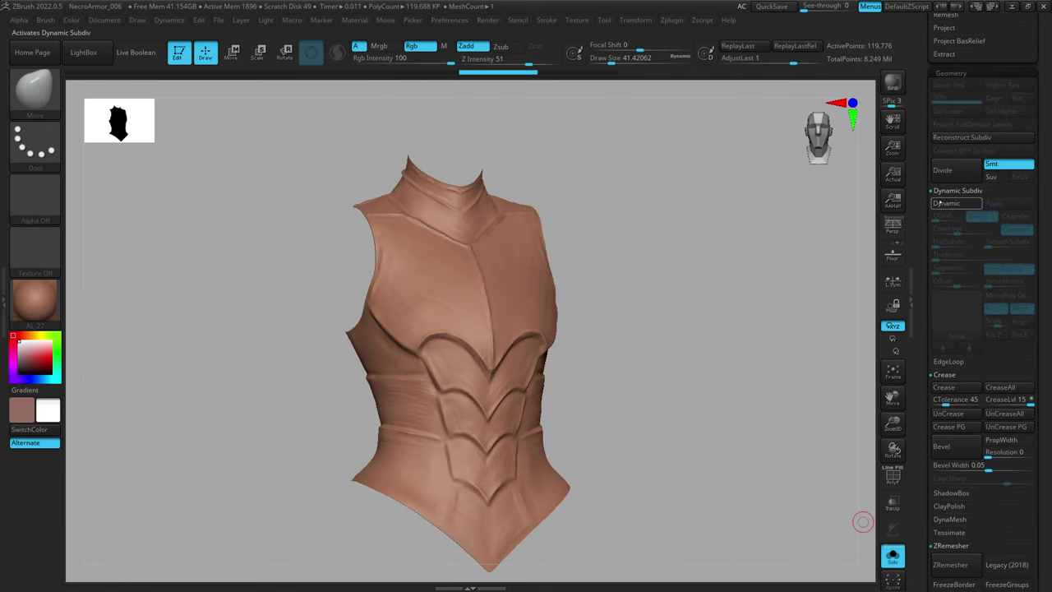
Give the torso shell a Dynamic Subdiv thickness of about 0.019 and apply it to the mesh
{"action": "left_click", "coordinate": [935, 203]}
{"action": "left_click", "coordinate": [949, 258]}
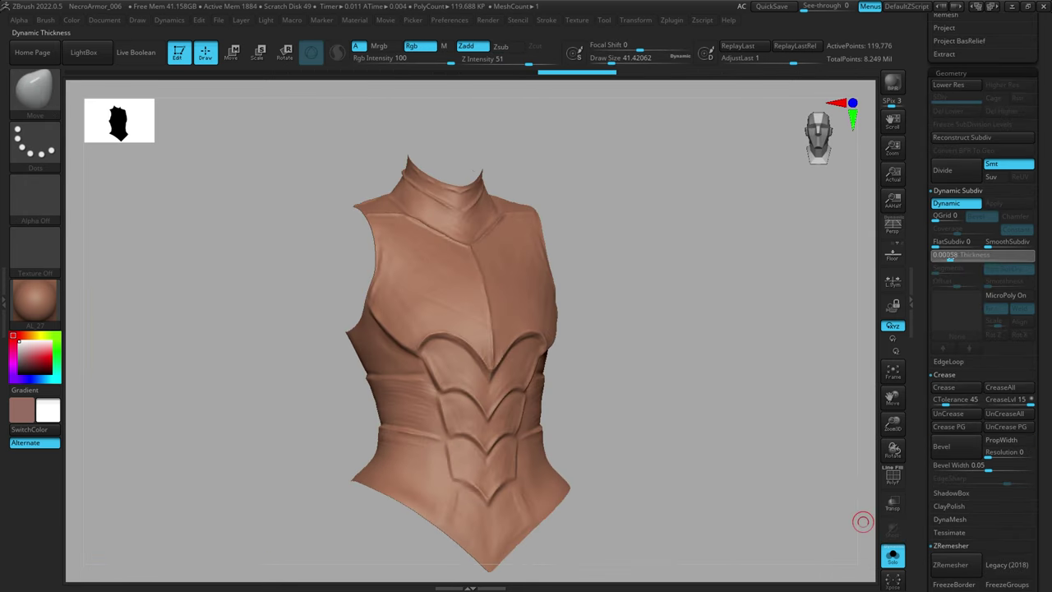
{"action": "left_click", "coordinate": [963, 257]}
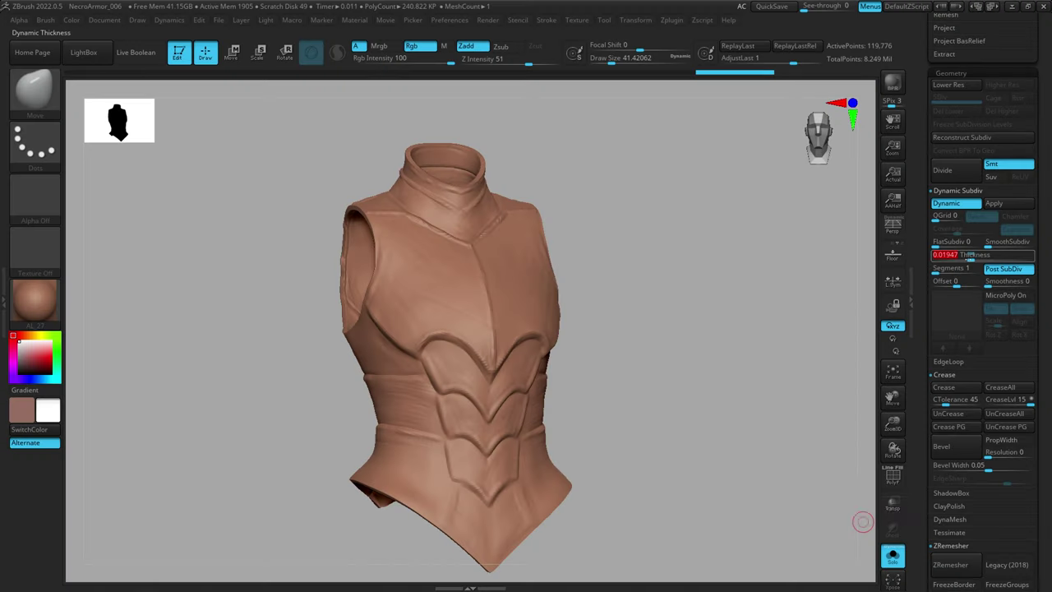
{"action": "left_click_drag", "start_coordinate": [859, 521], "coordinate": [798, 277]}
{"action": "left_click", "coordinate": [994, 203]}
{"action": "left_click_drag", "start_coordinate": [762, 239], "coordinate": [662, 298]}
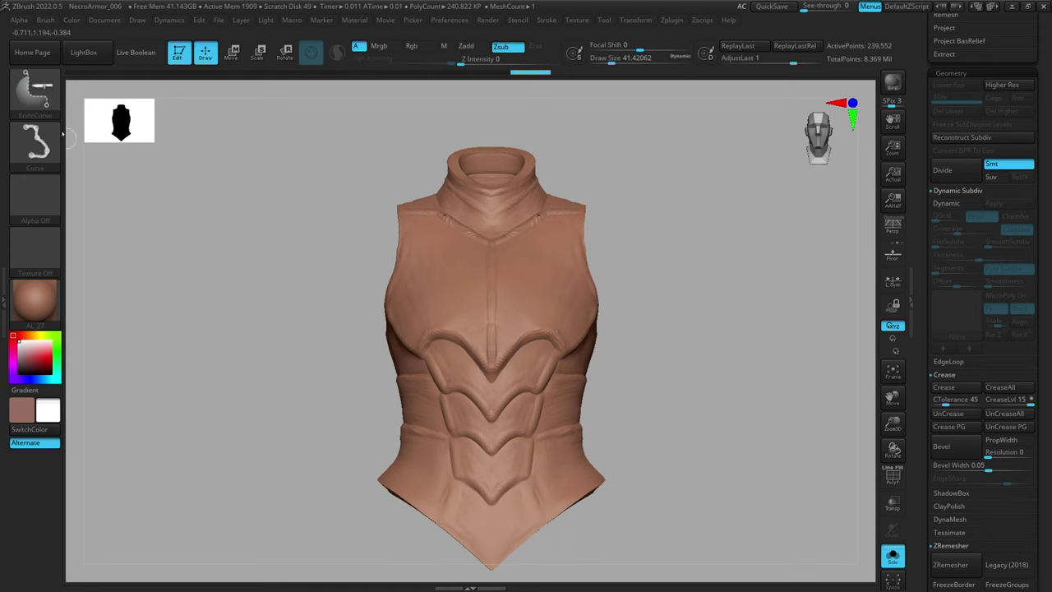
Try a horizontal ClipCurve cut across the torso's chest and undo it
{"action": "left_click", "coordinate": [35, 88], "text": "ctrl+shift"}
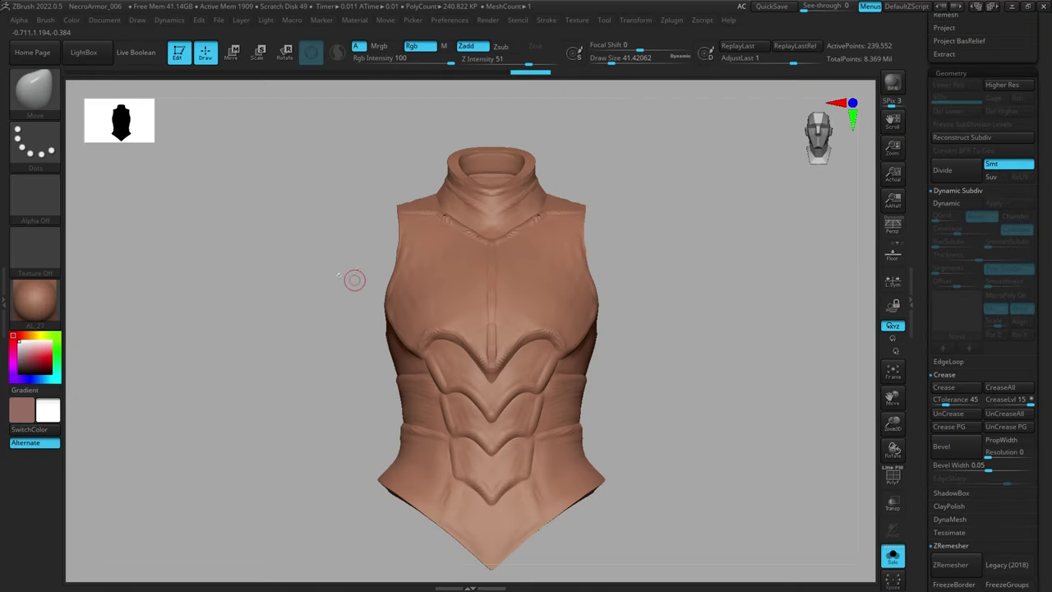
{"action": "left_click", "coordinate": [47, 105], "text": "ctrl+shift"}
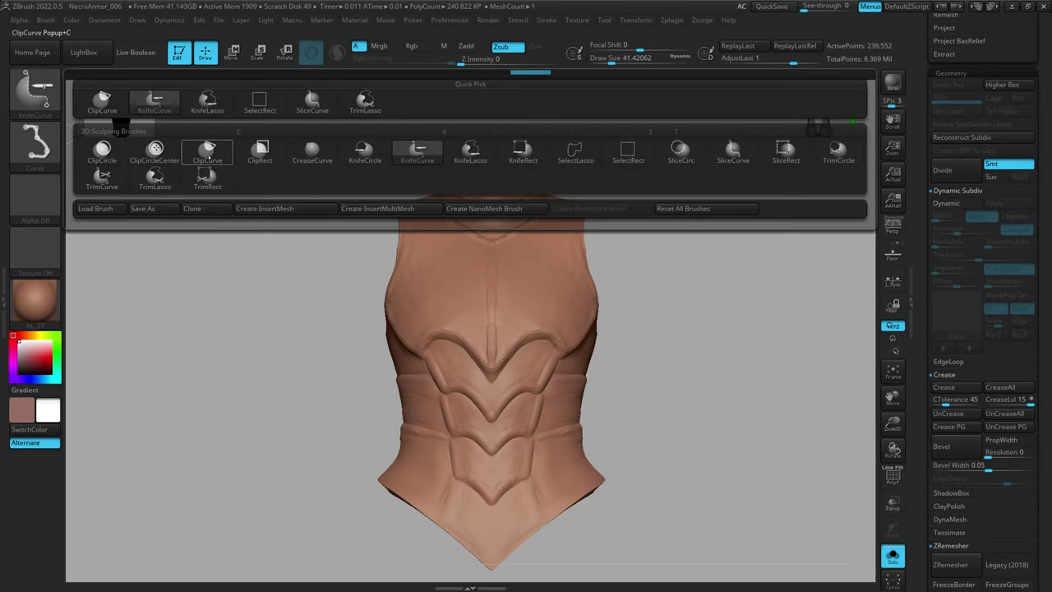
{"action": "mouse_move", "coordinate": [209, 148]}
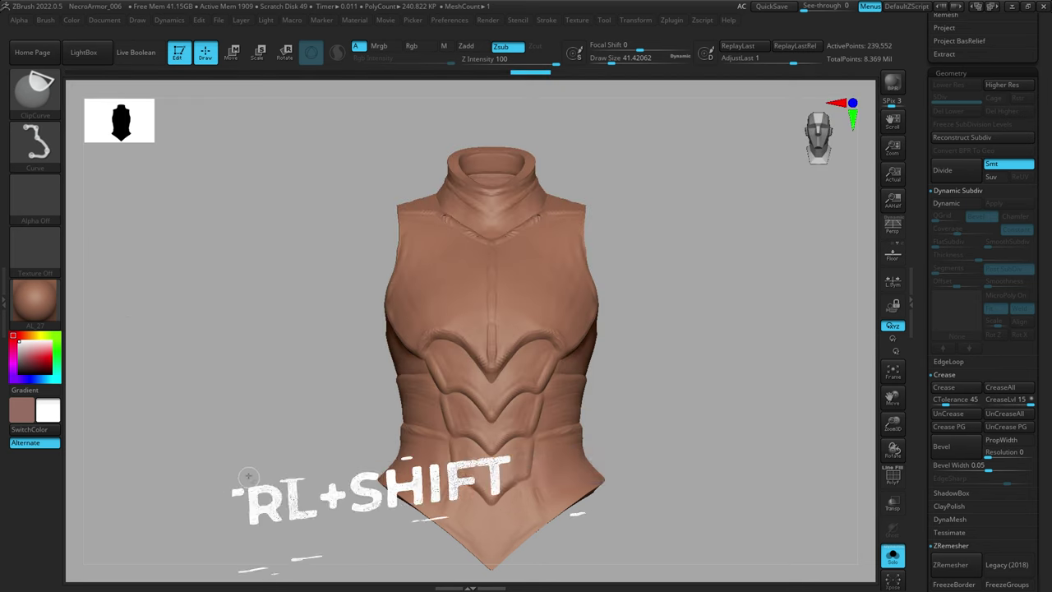
{"action": "left_click_drag", "start_coordinate": [261, 312], "coordinate": [686, 313], "text": "ctrl+shift"}
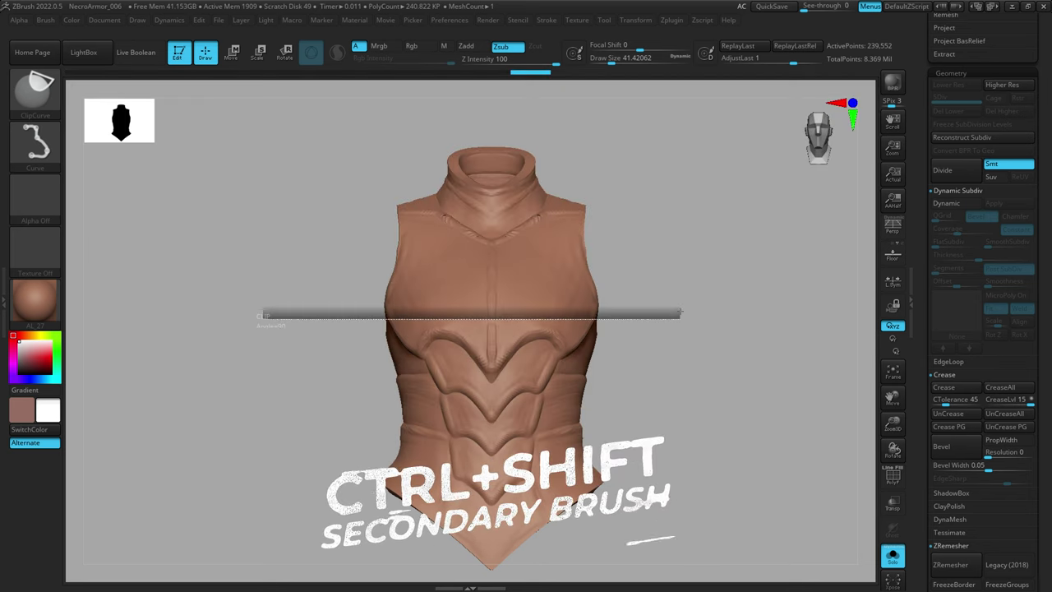
{"action": "mouse_move", "coordinate": [681, 313]}
{"action": "left_mouse_down", "text": "ctrl+shift"}
{"action": "mouse_move", "coordinate": [630, 307]}
{"action": "mouse_move", "coordinate": [630, 389]}
{"action": "mouse_move", "coordinate": [636, 351]}
{"action": "mouse_move", "coordinate": [619, 329]}
{"action": "left_mouse_up", "text": "ctrl+shift"}
{"action": "key", "text": "ctrl+z"}
Try a slanted ClipCurve cut from the collar across the chest and undo it
{"action": "left_click_drag", "start_coordinate": [437, 205], "coordinate": [655, 266], "text": "ctrl+shift"}
{"action": "mouse_move", "coordinate": [664, 381]}
{"action": "left_mouse_down"}
{"action": "mouse_move", "coordinate": [667, 291]}
{"action": "mouse_move", "coordinate": [647, 290]}
{"action": "left_mouse_up"}
{"action": "key", "text": "ctrl+z"}
Try a horizontal KnifeCurve cut just below the chest, inspect the cut rim from above and undo it
{"action": "left_click", "coordinate": [44, 97]}
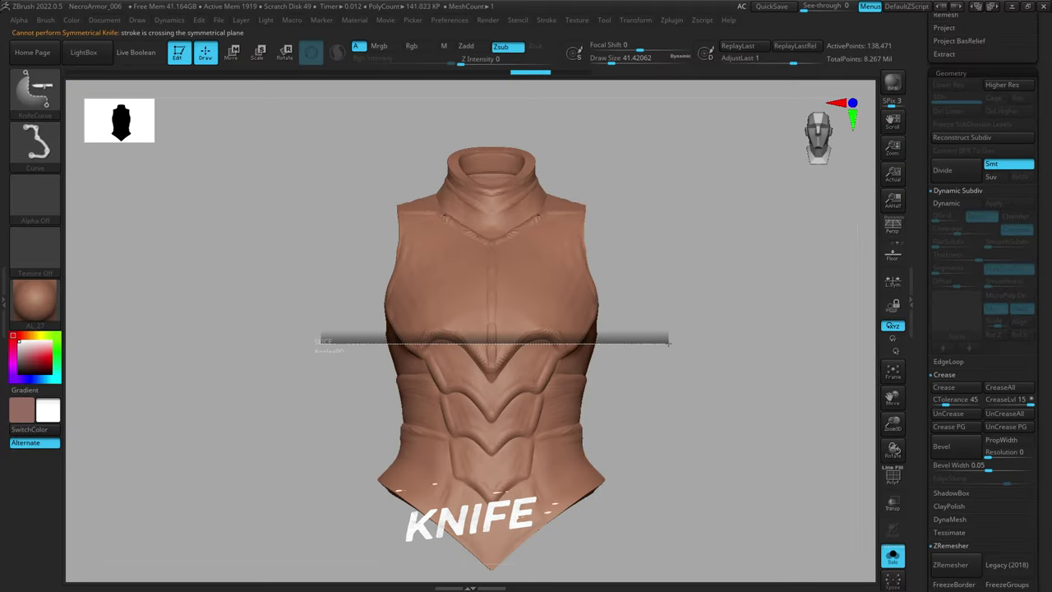
{"action": "left_click_drag", "start_coordinate": [668, 341], "coordinate": [668, 341], "text": "ctrl+shift"}
{"action": "left_click_drag", "start_coordinate": [616, 291], "coordinate": [617, 383]}
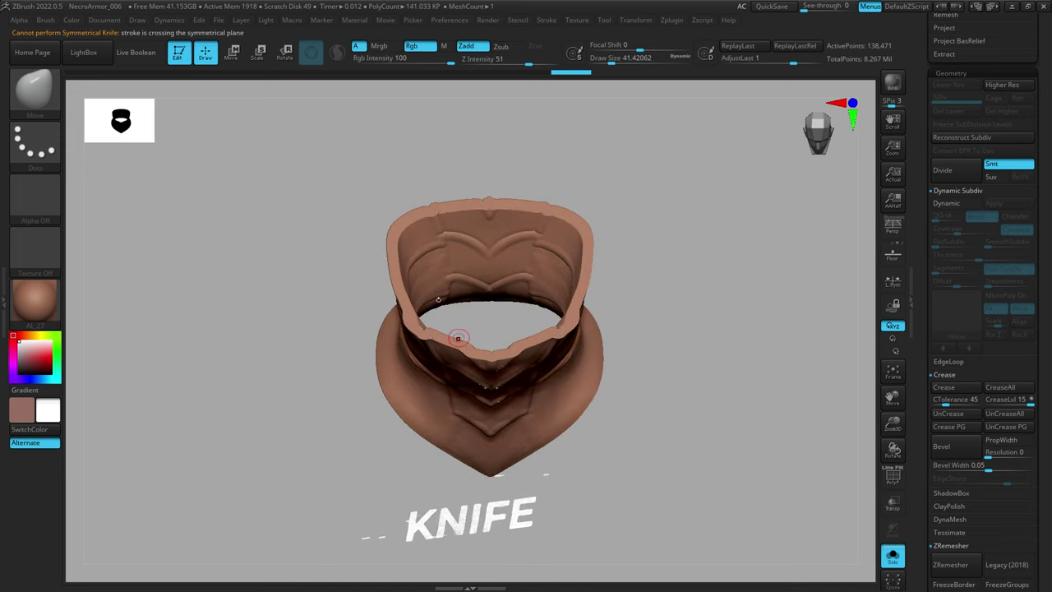
{"action": "left_click_drag", "start_coordinate": [694, 387], "coordinate": [679, 307]}
{"action": "key", "text": "ctrl+z"}
Try a slanted KnifeCurve cut across the upper torso and undo it
{"action": "mouse_move", "coordinate": [277, 249]}
{"action": "left_mouse_down", "text": "ctrl+shift"}
{"action": "mouse_move", "coordinate": [653, 258]}
{"action": "mouse_move", "coordinate": [652, 242]}
{"action": "mouse_move", "coordinate": [654, 338]}
{"action": "left_mouse_up", "text": "ctrl+shift"}
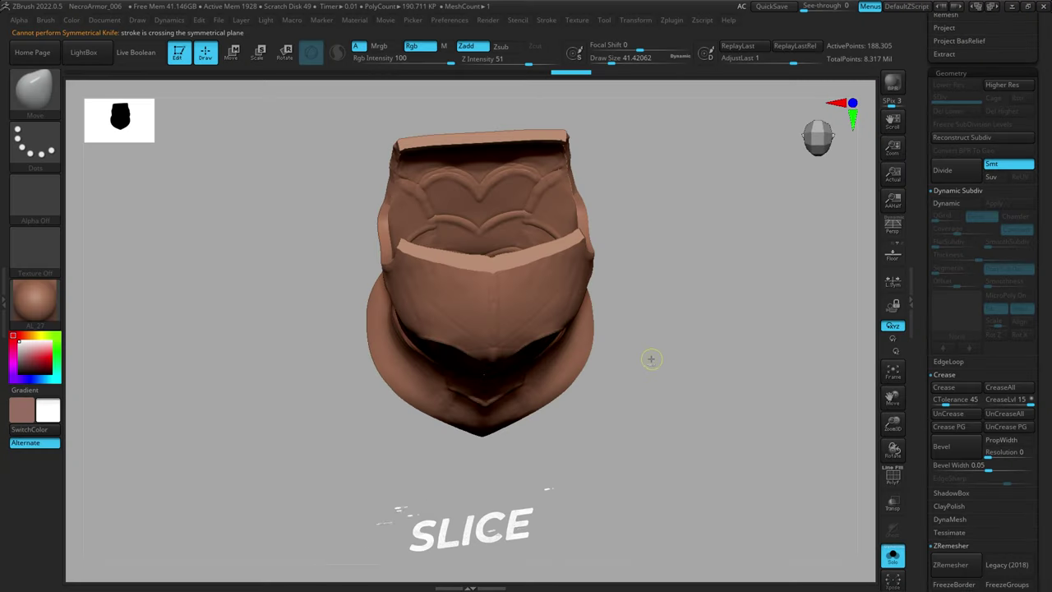
{"action": "key", "text": "ctrl+z"}
{"action": "left_click_drag", "start_coordinate": [664, 395], "coordinate": [665, 301]}
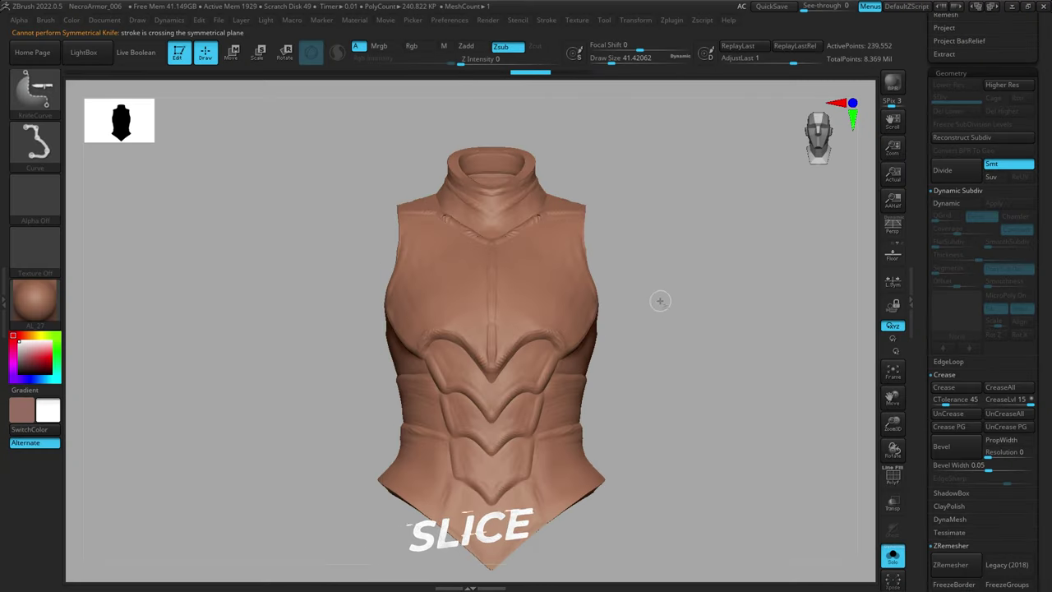
Slice the torso horizontally below the chest with SliceCurve and display its polygroups with PolyFrame
{"action": "key", "text": "b"}
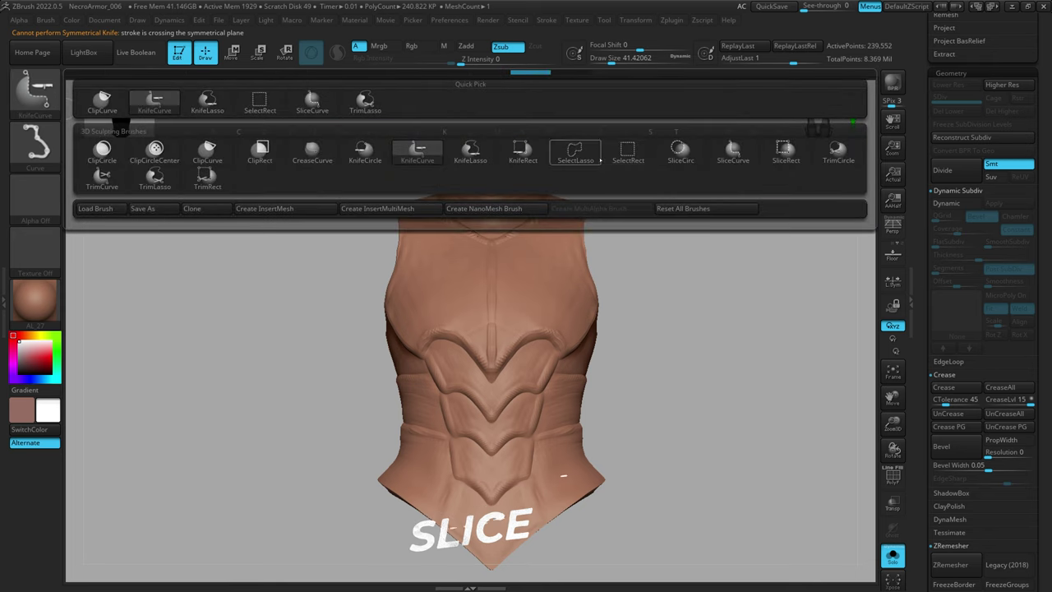
{"action": "left_click", "coordinate": [733, 152]}
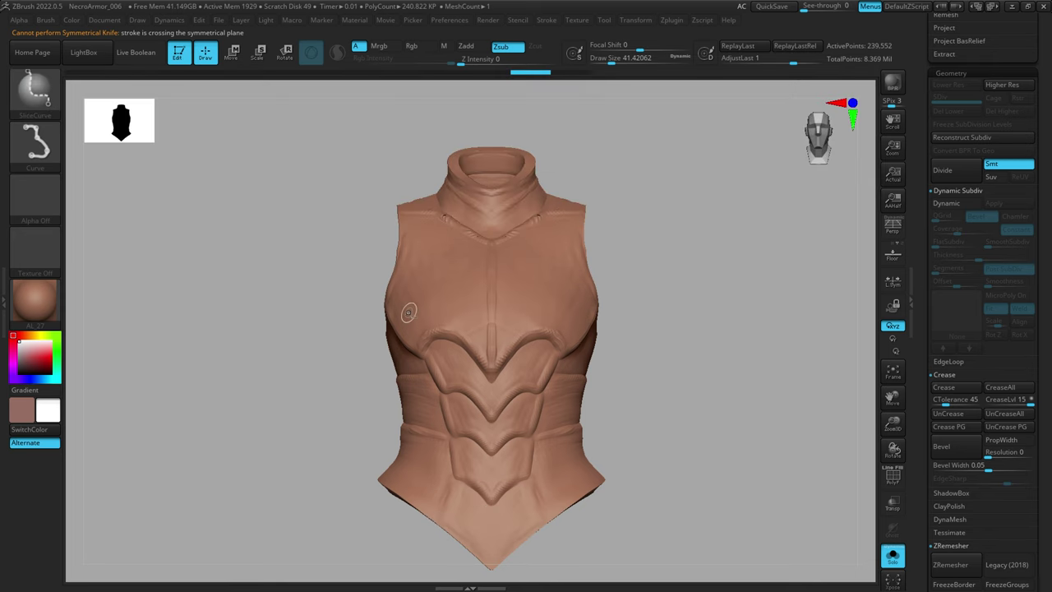
{"action": "mouse_move", "coordinate": [256, 328]}
{"action": "left_mouse_down", "text": "ctrl+shift"}
{"action": "mouse_move", "coordinate": [787, 364]}
{"action": "mouse_move", "coordinate": [780, 324]}
{"action": "left_mouse_up", "text": "ctrl+shift"}
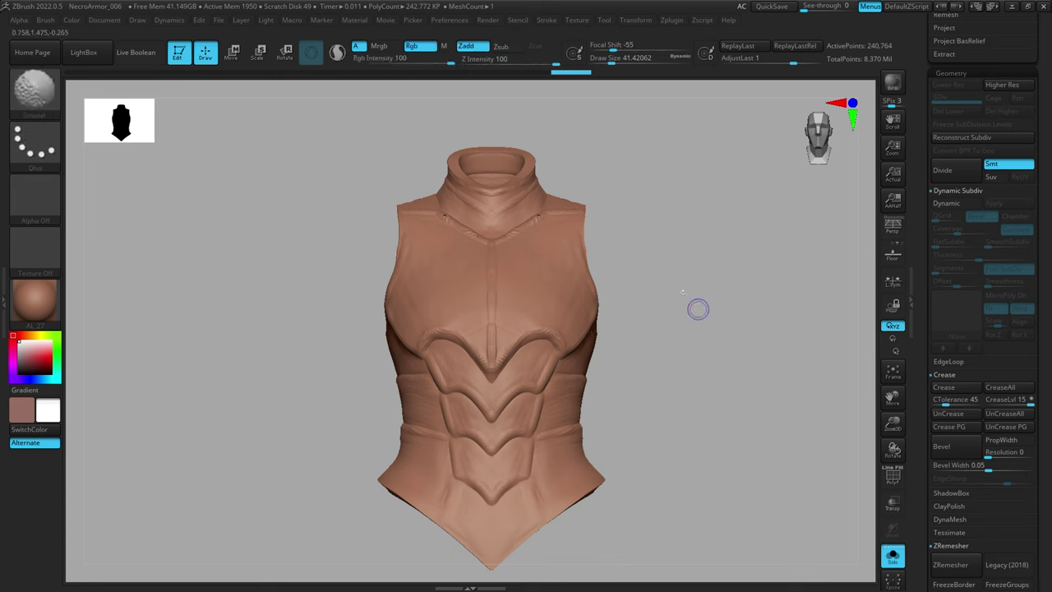
{"action": "key", "text": "shift+f"}
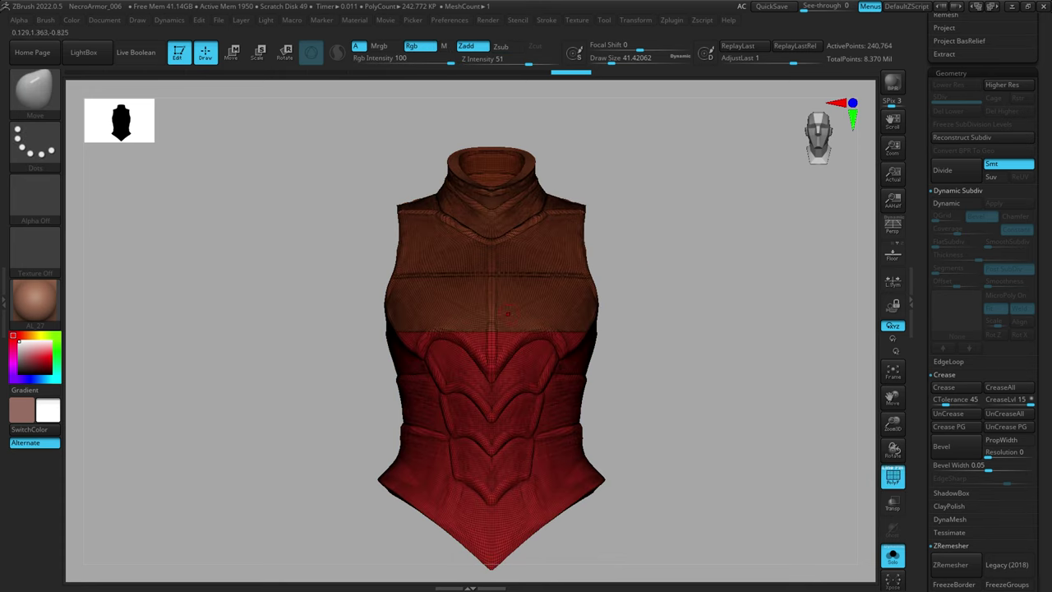
Step back through the undo history to the live Dynamic thickness and return to the unsliced thickened torso
{"action": "key", "text": "ctrl"}
{"action": "key", "text": "d"}
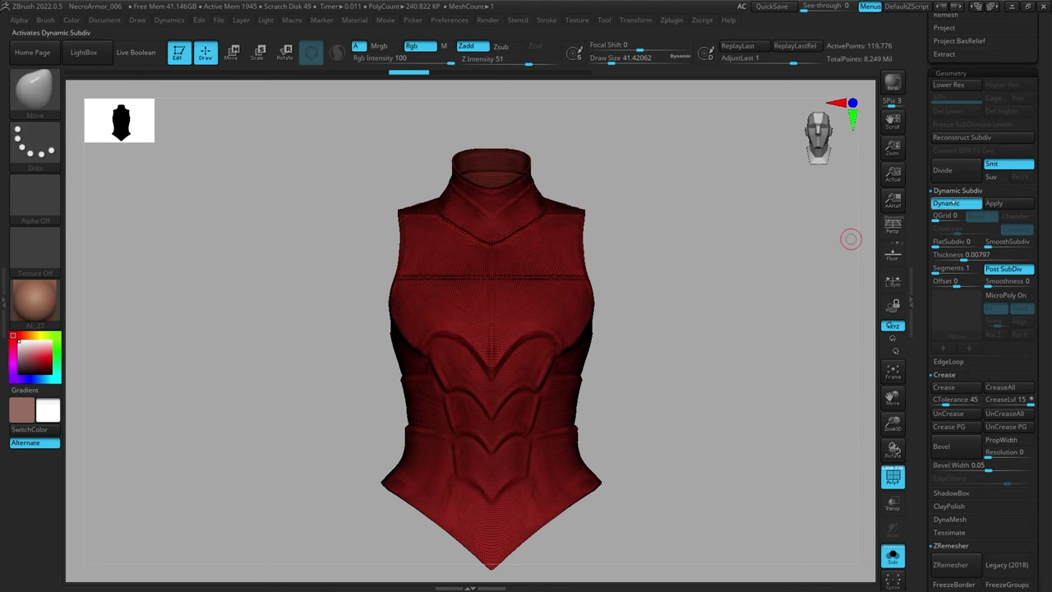
{"action": "key", "text": "ctrl"}
{"action": "key", "text": "ctrl"}
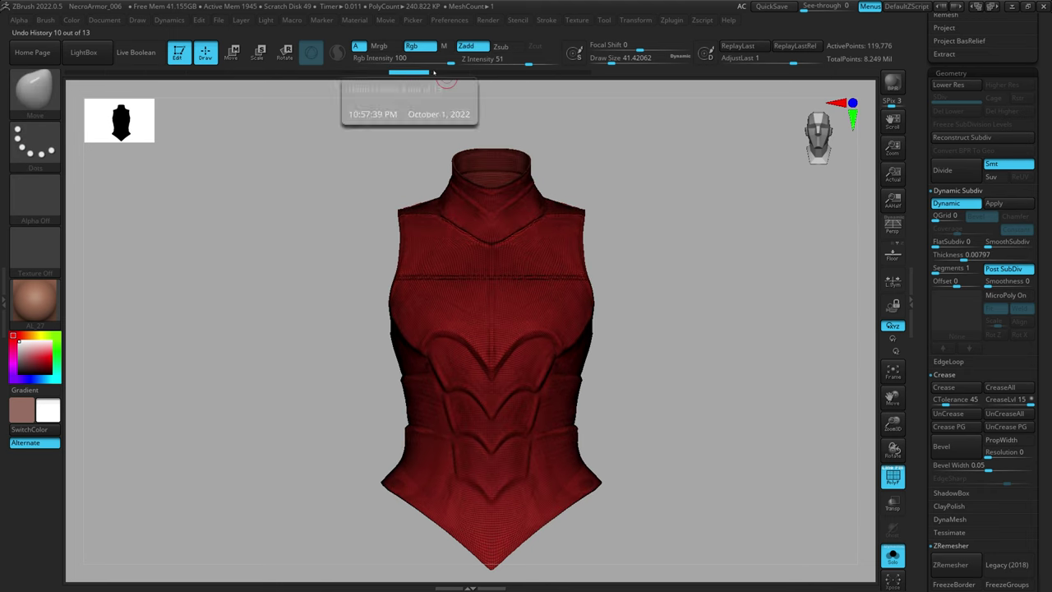
{"action": "left_click_drag", "start_coordinate": [414, 72], "coordinate": [608, 88]}
{"action": "key", "text": "ctrl+z"}
Try a slightly slanted and a horizontal SliceCurve cut across the abdominal plates, undoing each
{"action": "left_click_drag", "start_coordinate": [332, 357], "coordinate": [745, 385], "text": "ctrl+shift"}
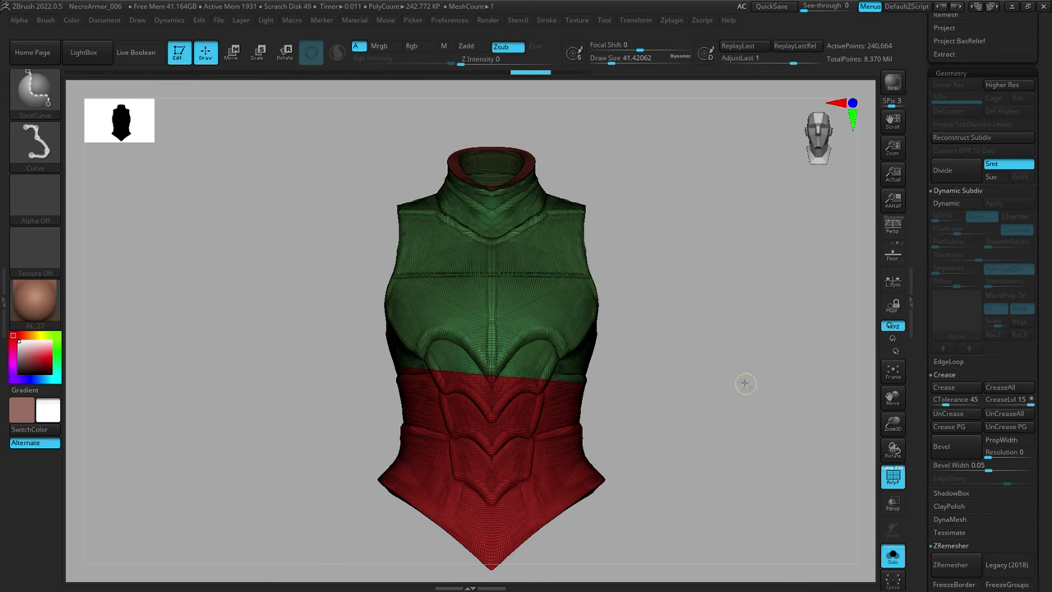
{"action": "key", "text": "ctrl+z"}
{"action": "left_click_drag", "start_coordinate": [338, 388], "coordinate": [712, 392], "text": "ctrl+shift"}
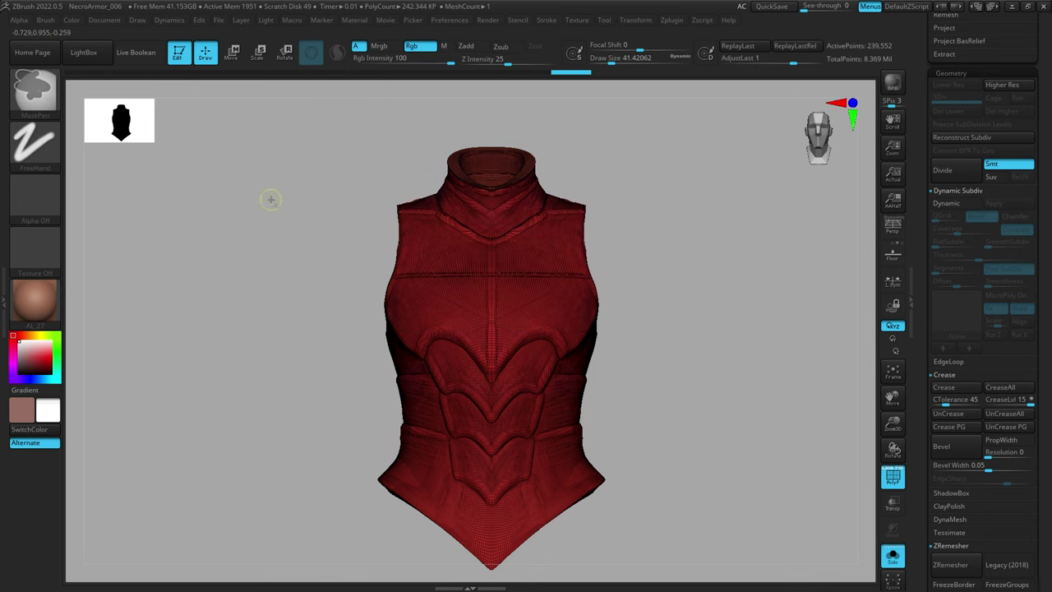
Try trimming away the upper torso with TrimLasso, inspect the capped cut from above and undo it
{"action": "left_click", "coordinate": [50, 100]}
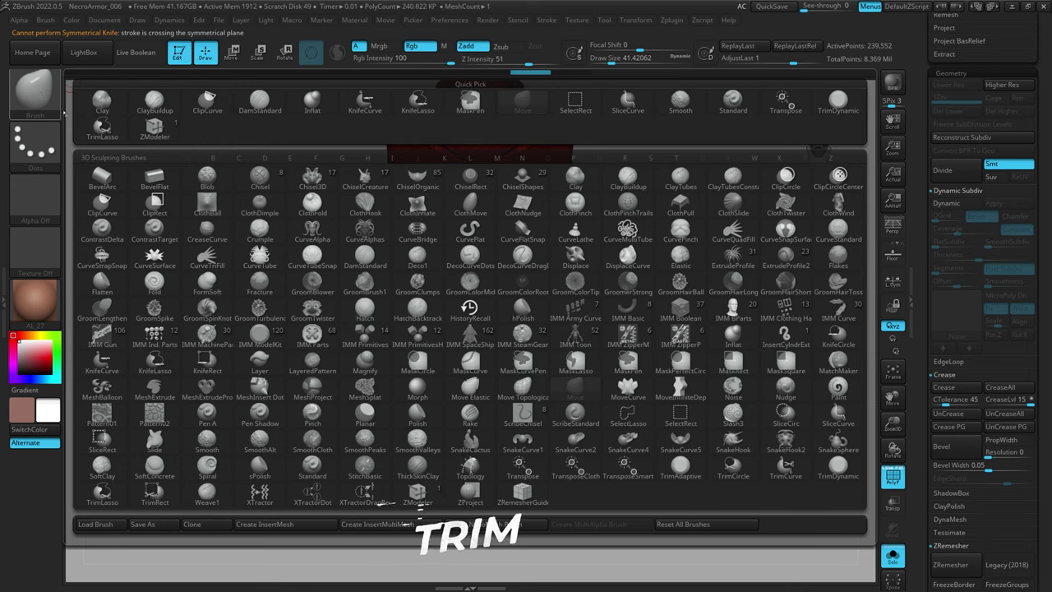
{"action": "left_click", "coordinate": [155, 358]}
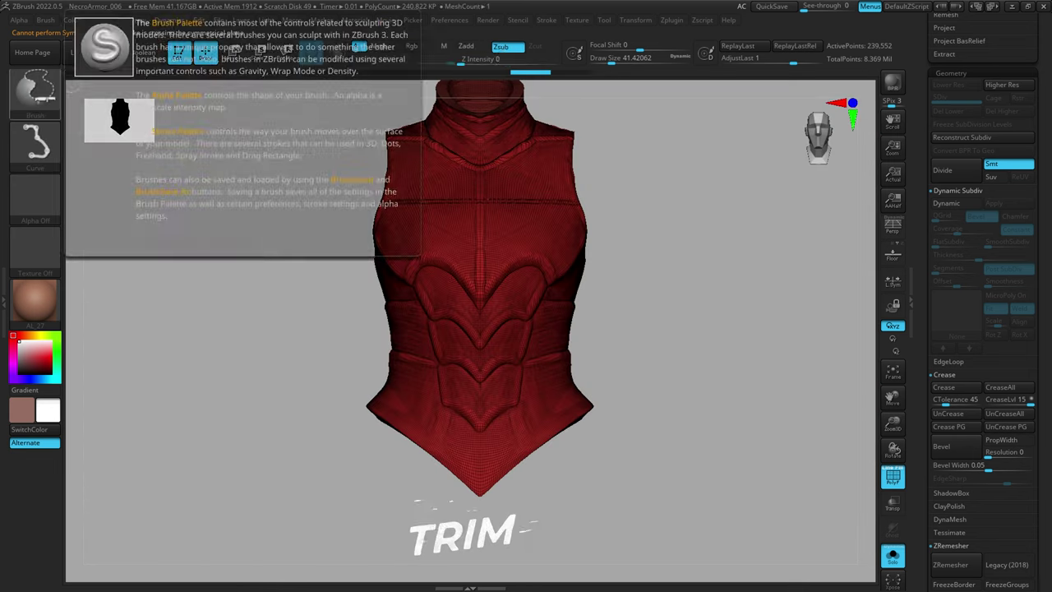
{"action": "left_click", "coordinate": [37, 86]}
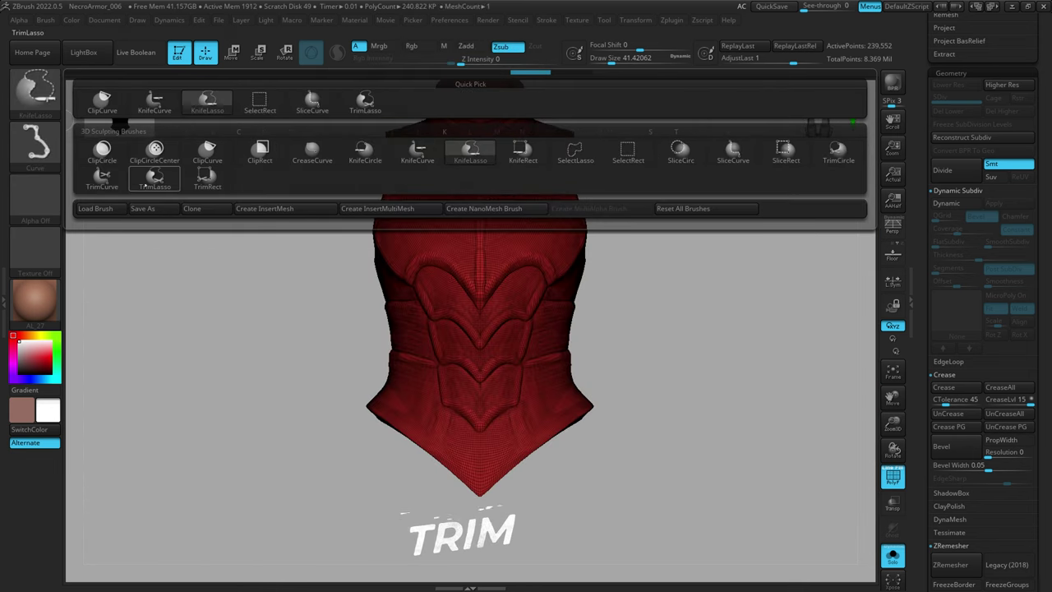
{"action": "left_click", "coordinate": [154, 178]}
{"action": "left_click_drag", "start_coordinate": [304, 316], "coordinate": [650, 315]}
{"action": "mouse_move", "coordinate": [635, 280]}
{"action": "left_mouse_down"}
{"action": "mouse_move", "coordinate": [622, 296]}
{"action": "mouse_move", "coordinate": [628, 349]}
{"action": "left_mouse_up"}
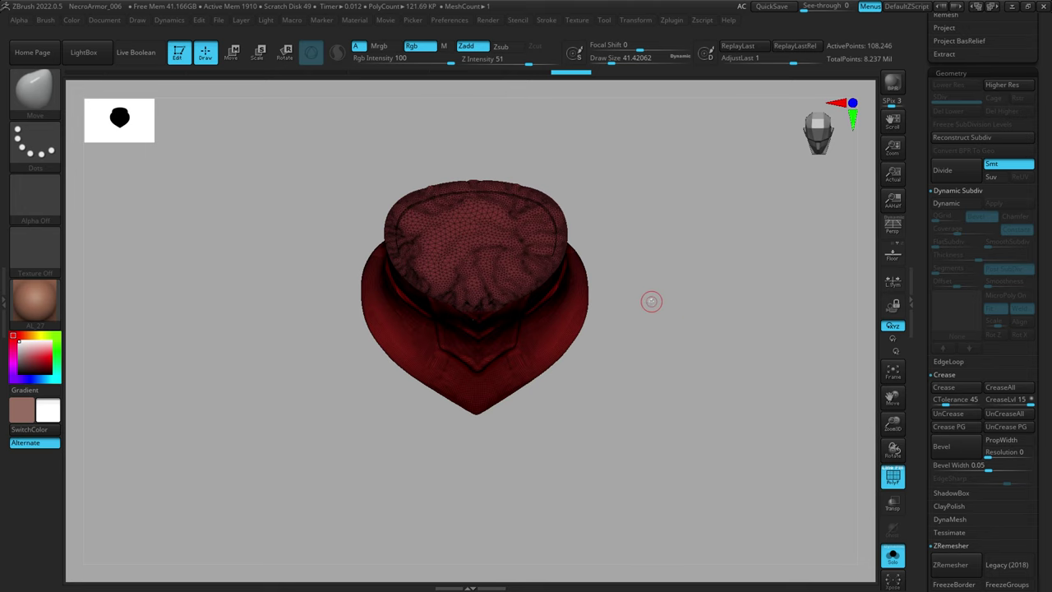
{"action": "key", "text": "ctrl+shift"}
{"action": "left_click", "coordinate": [617, 324], "text": "ctrl+shift"}
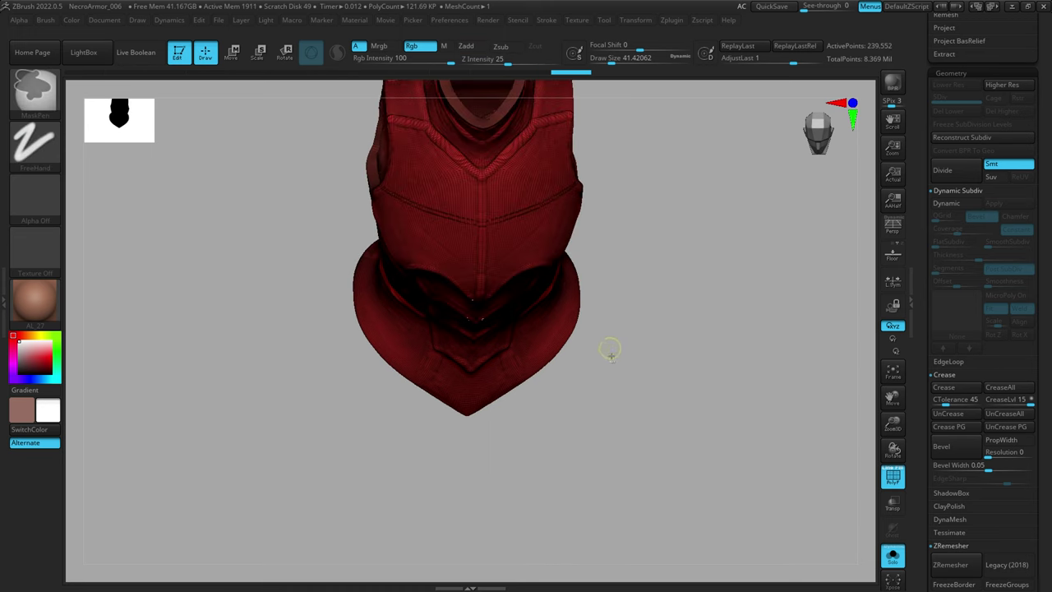
{"action": "mouse_move", "coordinate": [622, 309]}
{"action": "left_mouse_down", "text": "shift"}
{"action": "mouse_move", "coordinate": [627, 282]}
{"action": "mouse_move", "coordinate": [631, 296]}
{"action": "left_mouse_up", "text": "shift"}
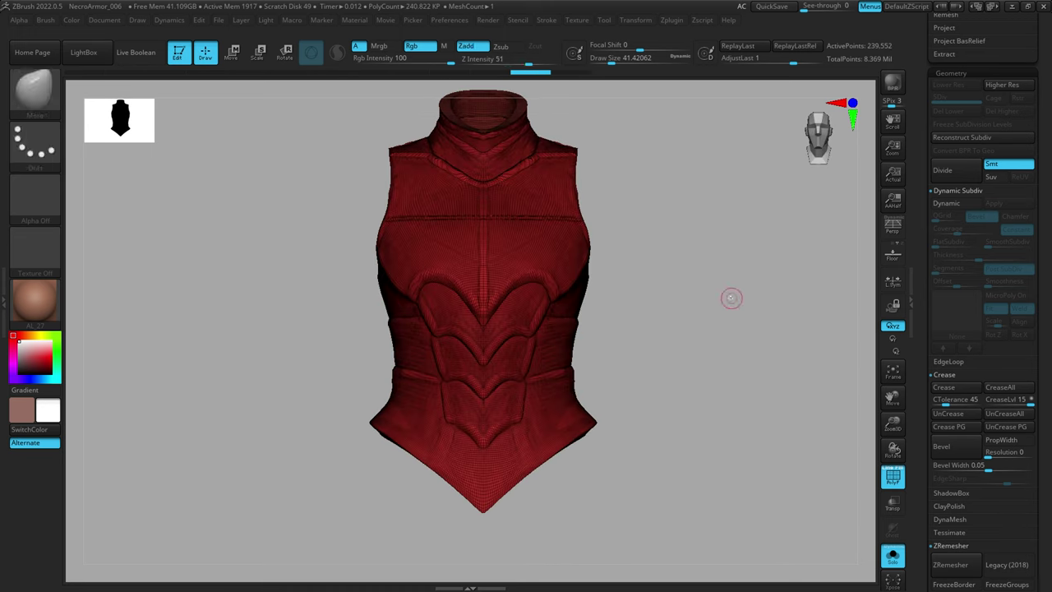
Go back in the undo history to the torso's unapplied Dynamic thickness and switch Dynamic Subdiv off
{"action": "key", "text": "ctrl"}
{"action": "left_click_drag", "start_coordinate": [724, 298], "coordinate": [698, 289]}
{"action": "key", "text": "d"}
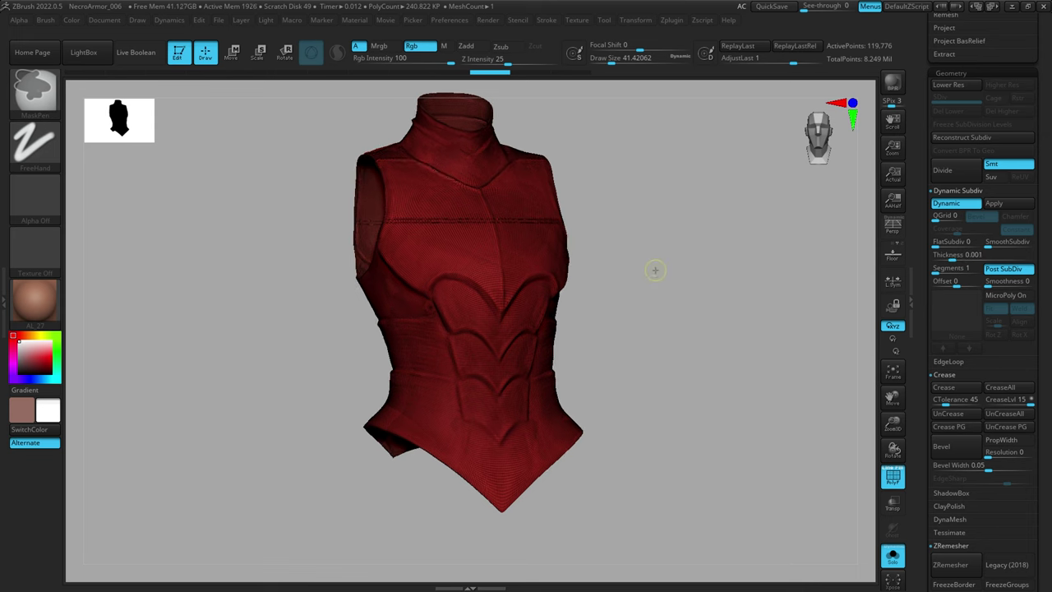
{"action": "key", "text": "shift+d"}
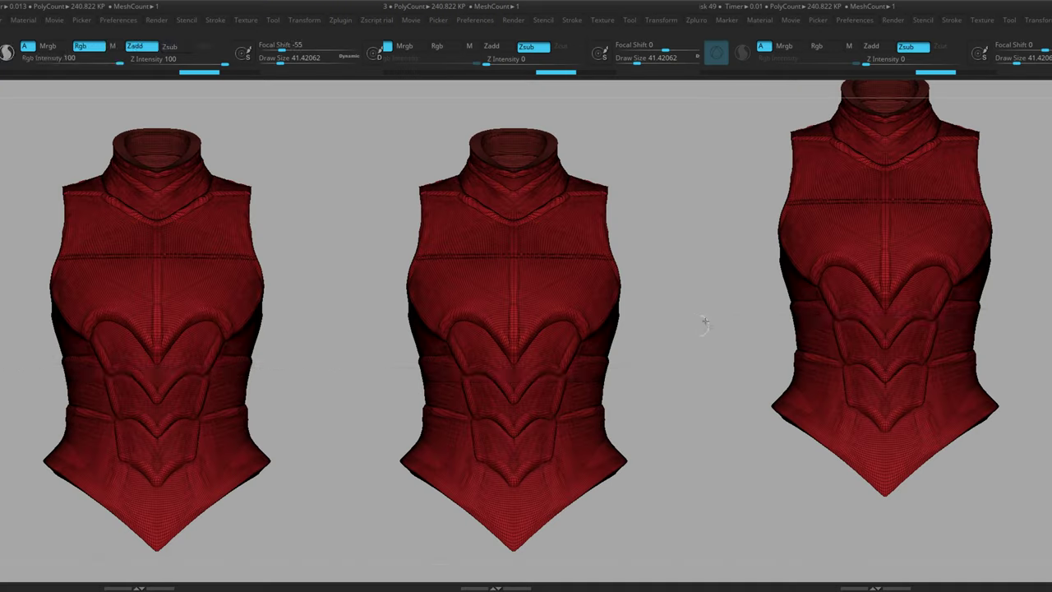
Cut the torso horizontally through the abdominal plates and inspect the cut section from above
{"action": "left_click_drag", "start_coordinate": [705, 320], "coordinate": [1050, 319], "text": "ctrl+shift"}
{"action": "mouse_move", "coordinate": [1033, 268]}
{"action": "left_mouse_down"}
{"action": "mouse_move", "coordinate": [1028, 369]}
{"action": "mouse_move", "coordinate": [1033, 337]}
{"action": "mouse_move", "coordinate": [1039, 356]}
{"action": "left_mouse_up"}
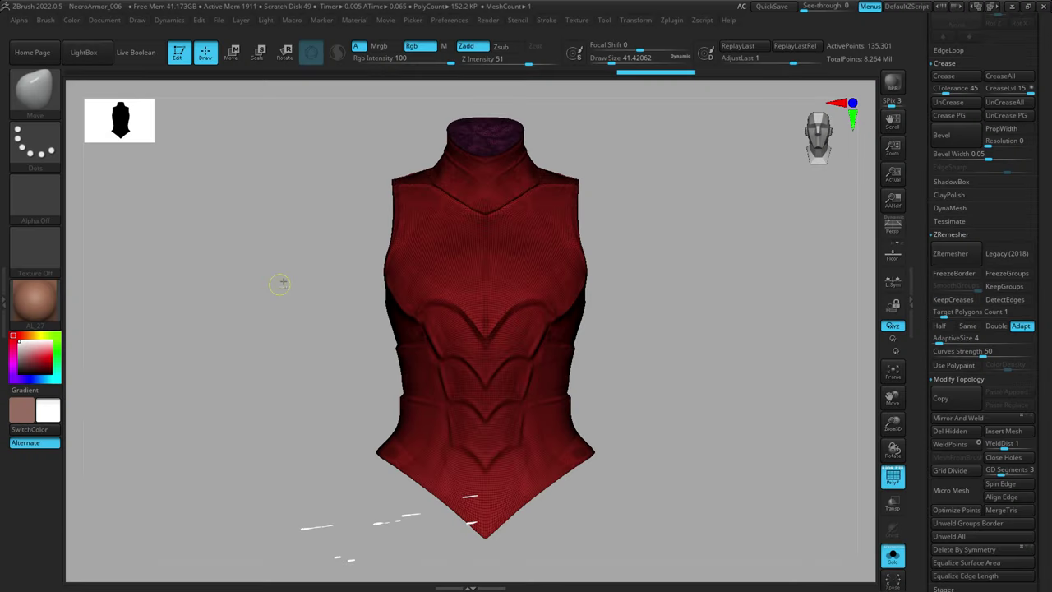
Try several straight and slanted KnifeCurve cuts across the closed torso, repositioning the curve while drawing
{"action": "left_click_drag", "start_coordinate": [286, 286], "coordinate": [664, 289], "text": "ctrl+shift"}
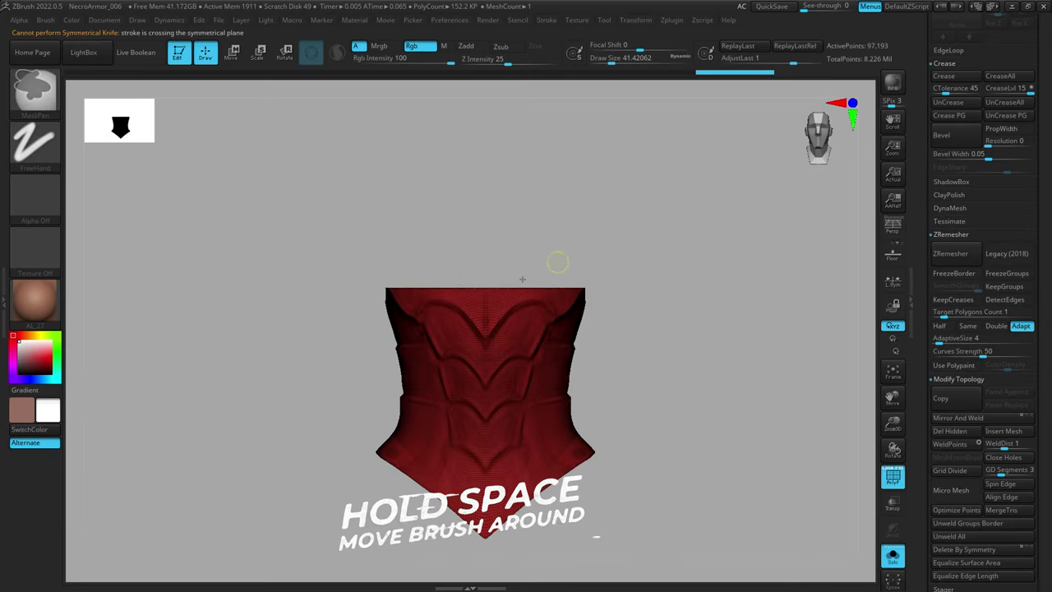
{"action": "left_click_drag", "start_coordinate": [298, 309], "coordinate": [448, 312], "text": "ctrl+shift"}
{"action": "mouse_move", "coordinate": [662, 312]}
{"action": "left_mouse_down", "text": "ctrl+shift"}
{"action": "mouse_move", "coordinate": [679, 274]}
{"action": "mouse_move", "coordinate": [601, 346]}
{"action": "mouse_move", "coordinate": [725, 449]}
{"action": "mouse_move", "coordinate": [646, 389]}
{"action": "left_mouse_up", "text": "ctrl+shift"}
{"action": "mouse_move", "coordinate": [287, 340]}
{"action": "left_mouse_down", "text": "ctrl+shift"}
{"action": "mouse_move", "coordinate": [658, 340]}
{"action": "mouse_move", "coordinate": [758, 372]}
{"action": "mouse_move", "coordinate": [681, 486]}
{"action": "mouse_move", "coordinate": [681, 505]}
{"action": "left_mouse_up", "text": "ctrl+shift"}
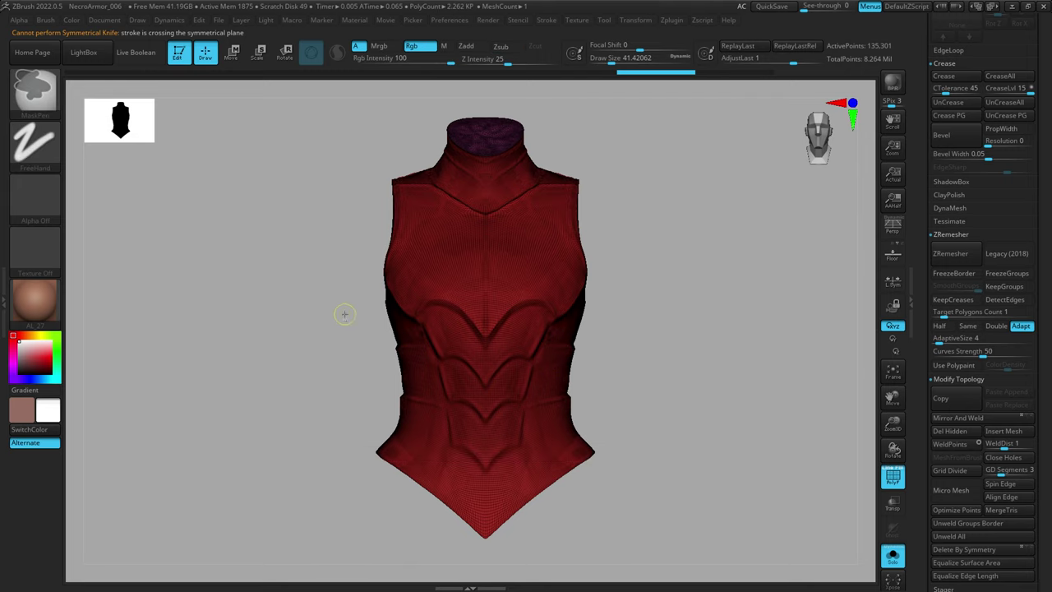
Draw a curved KnifeCurve cut from outside the chest along the top abdominal plate's edge to its center point
{"action": "key", "text": "ctrl+shift"}
{"action": "key", "text": "ctrl+shift"}
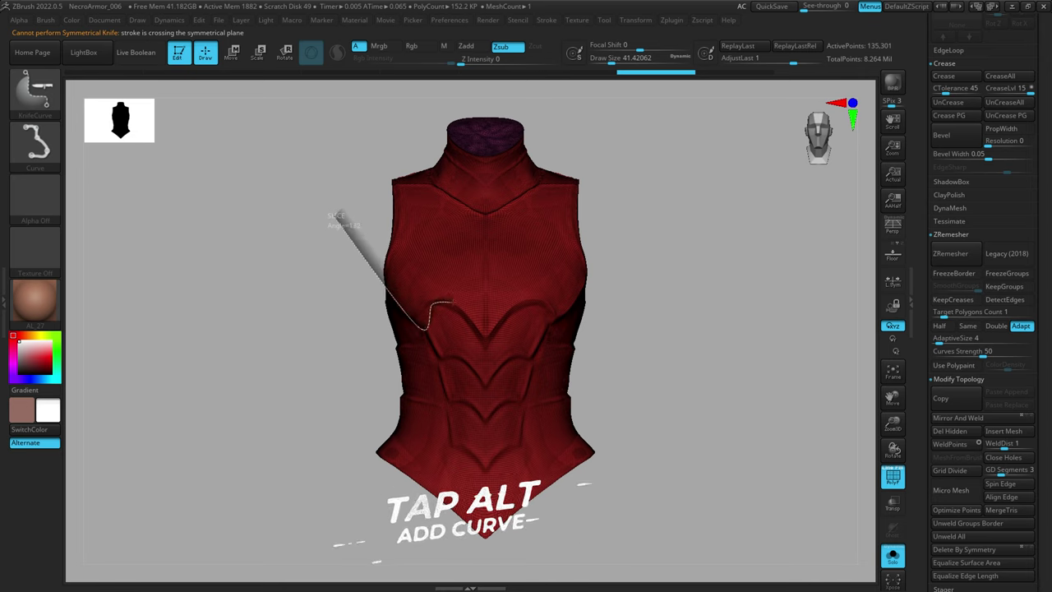
{"action": "left_click_drag", "start_coordinate": [471, 325], "coordinate": [482, 345], "text": "ctrl+shift"}
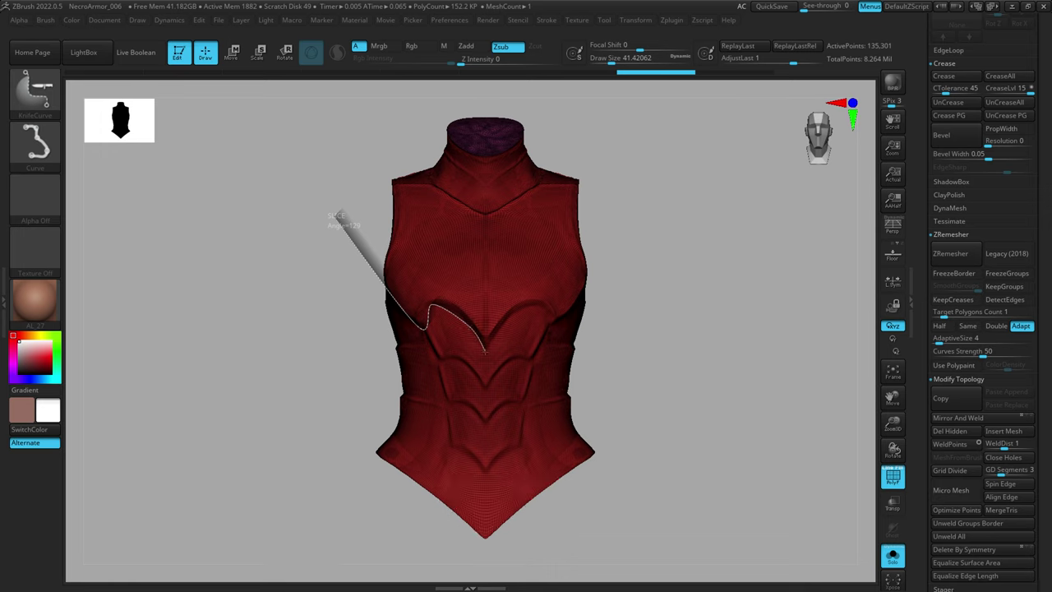